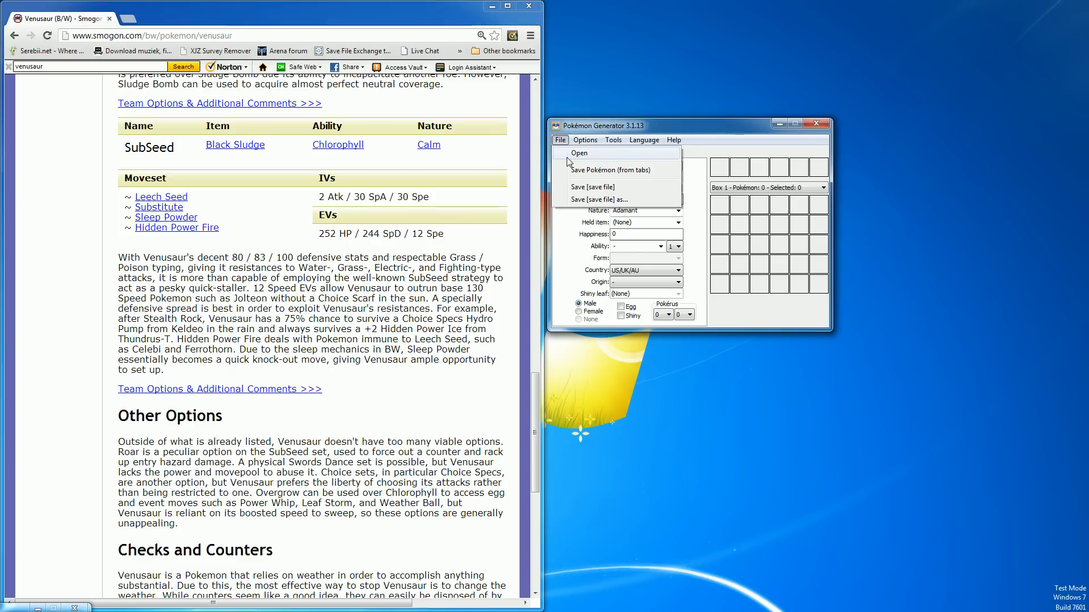
Open Pokemon Stadium 3.dsv and load the data of Venusaur from the first slot of Box 1
left_click(569, 158)
double_click(703, 237)
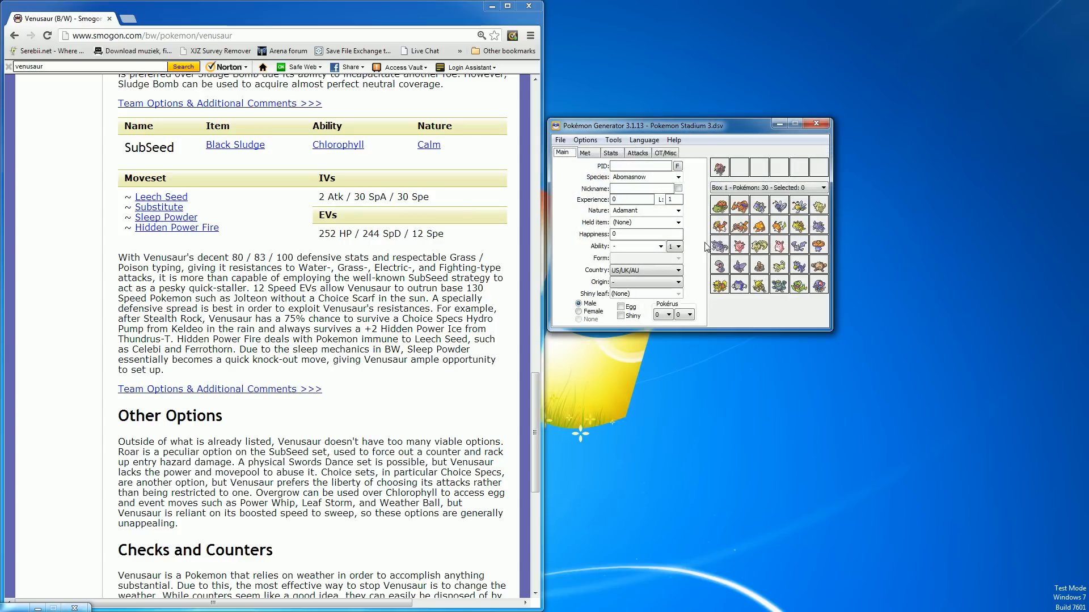
right_click(721, 207)
left_click(733, 211)
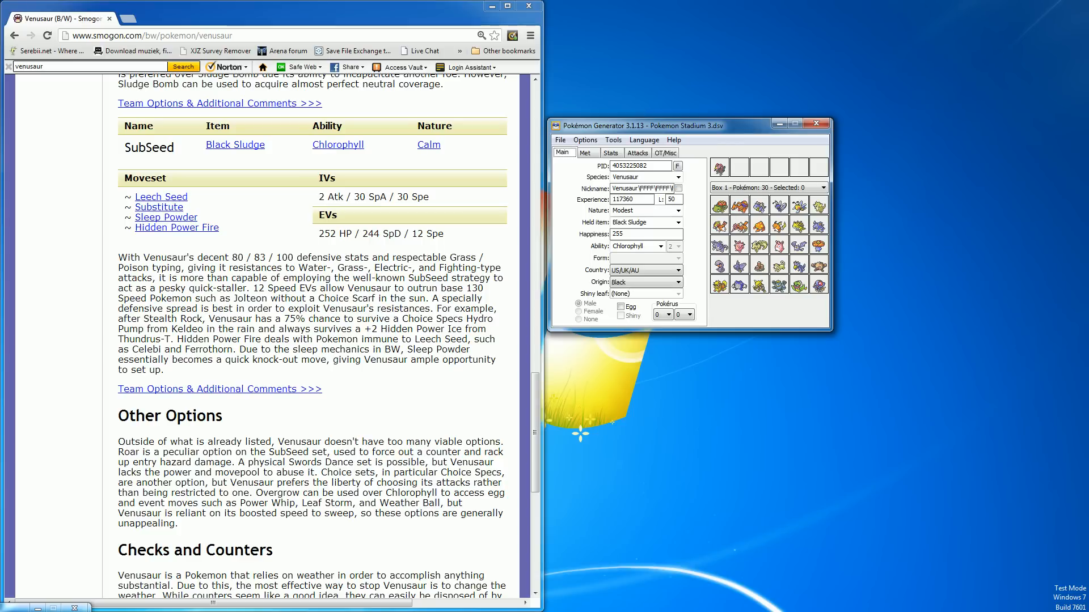
Set Venusaur's nature to Calm
mouse_move(647, 165)
left_click(635, 212)
type("Calm")
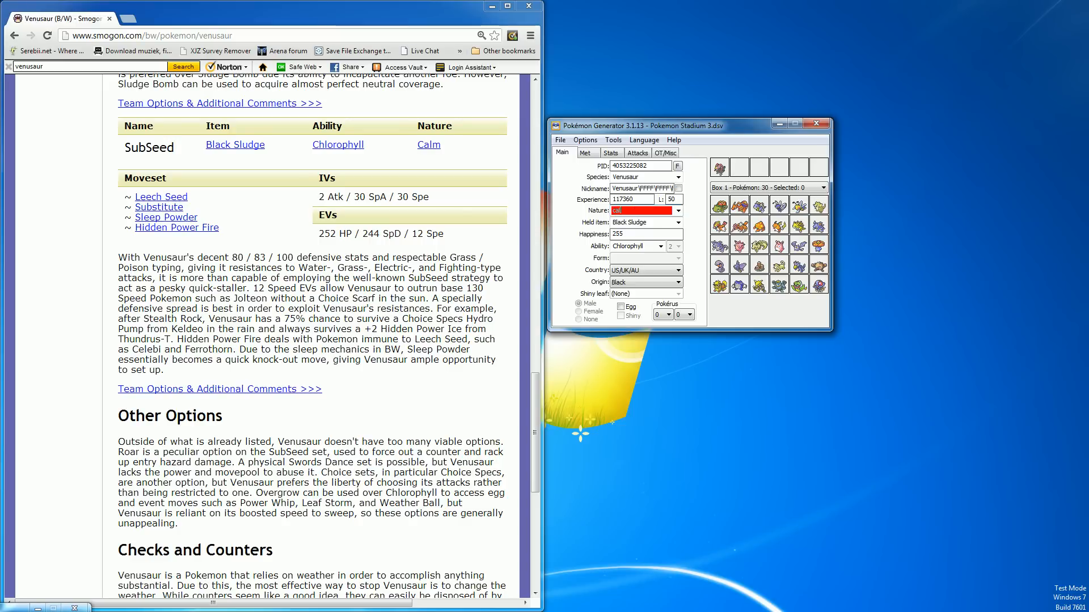
key("Return")
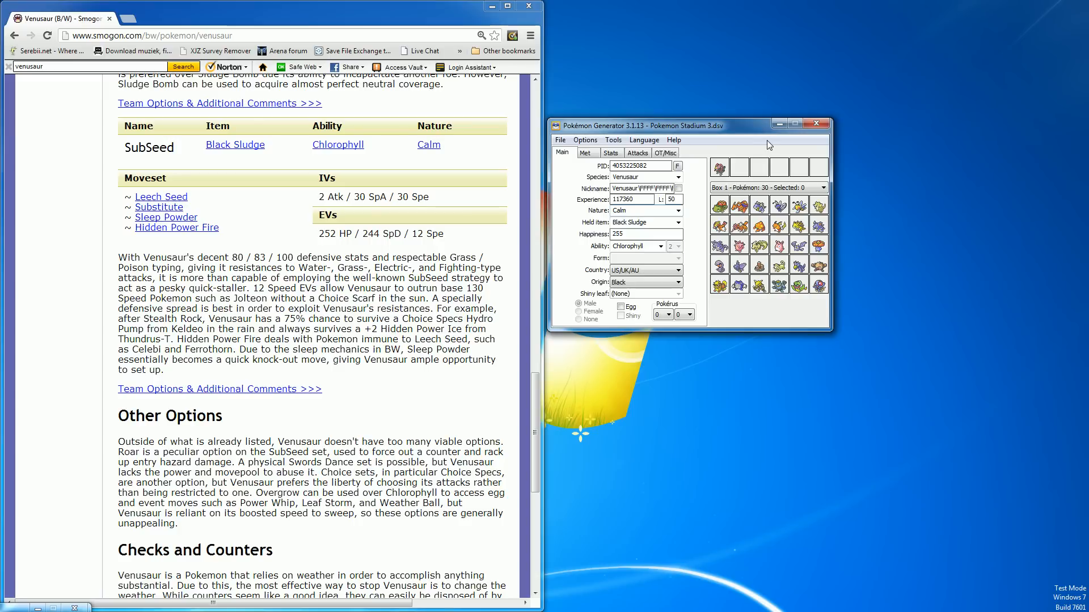
Set Venusaur's Attack IV to 2
left_click(610, 152)
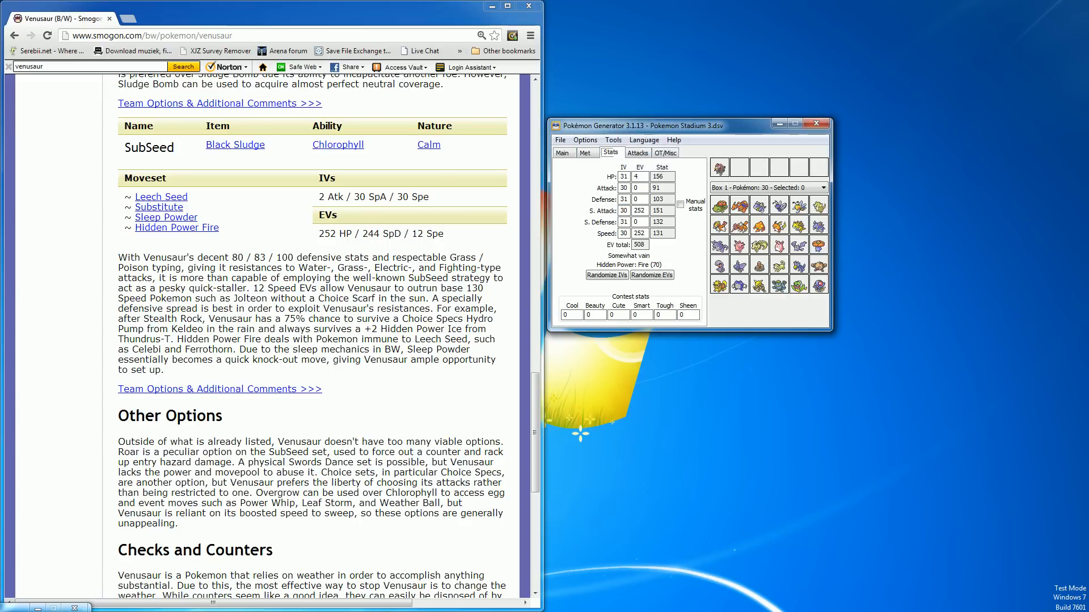
left_click(626, 188)
mouse_move(628, 200)
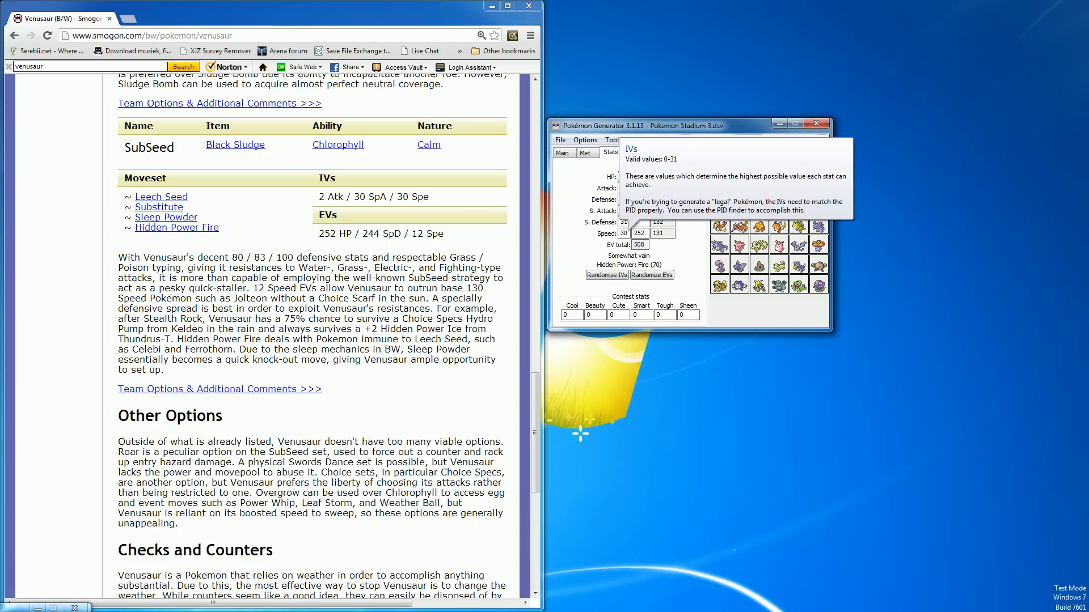
mouse_move(648, 266)
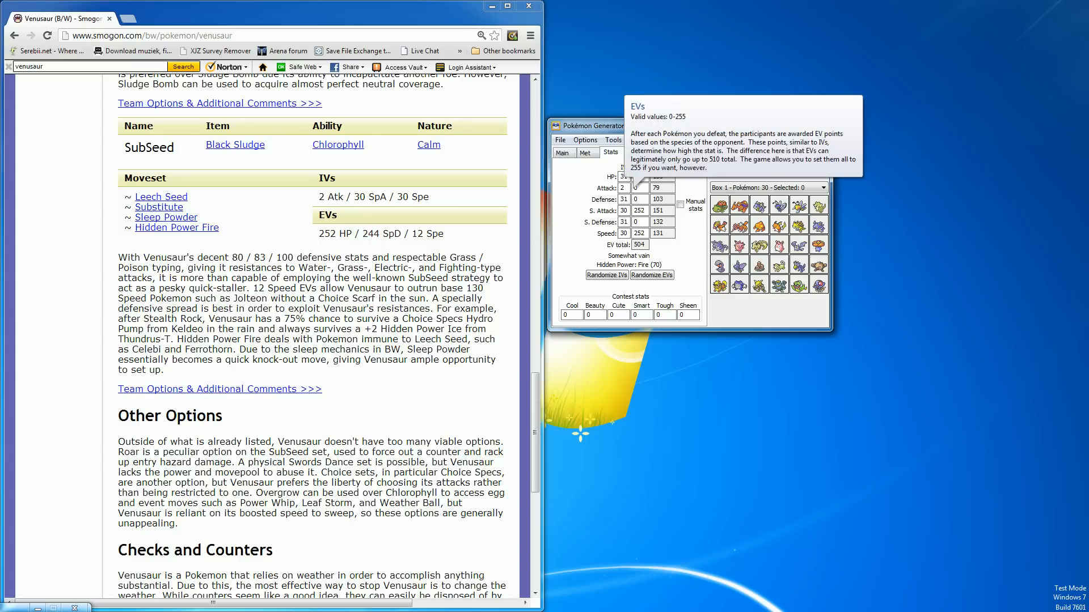
Set Venusaur's EVs to 252 HP, 0 Special Attack, 244 Special Defense and 12 Speed
double_click(637, 177)
type("252")
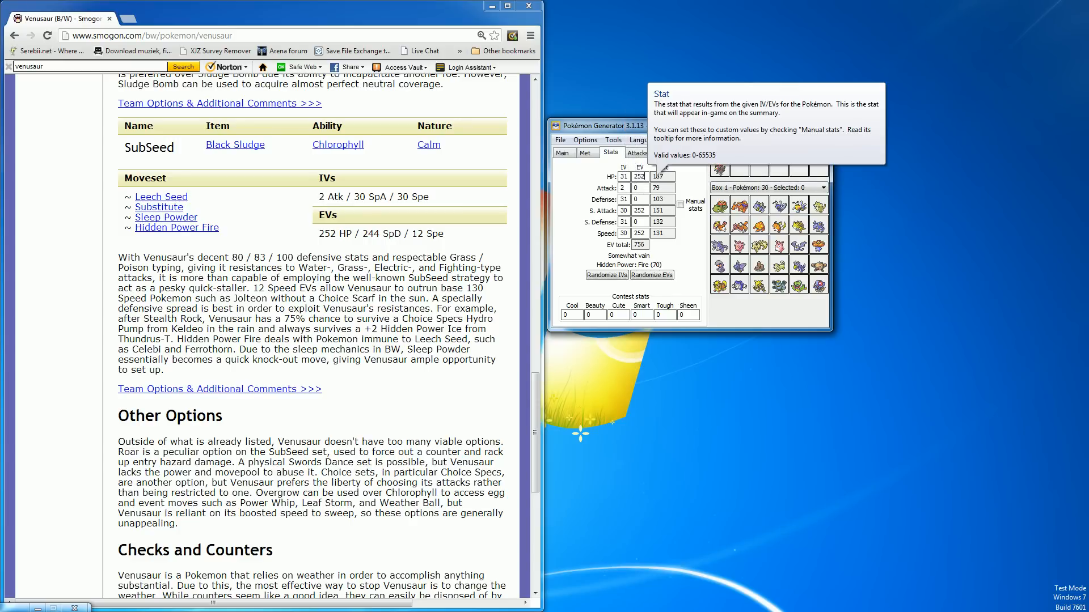
double_click(639, 211)
type("0")
key("Tab")
type("240")
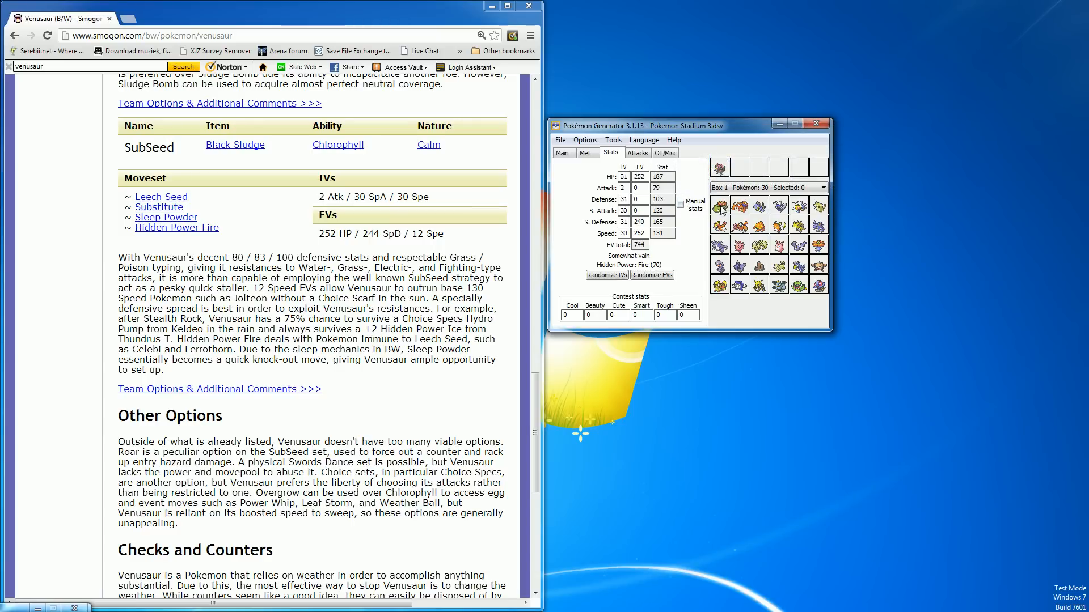
key("BackSpace")
type("44")
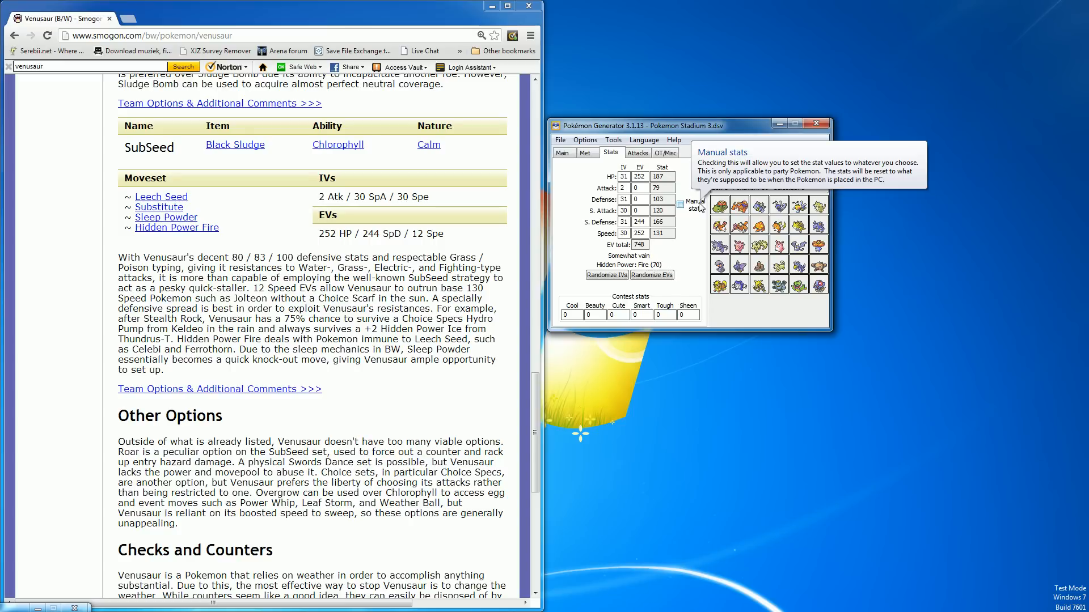
key("Tab")
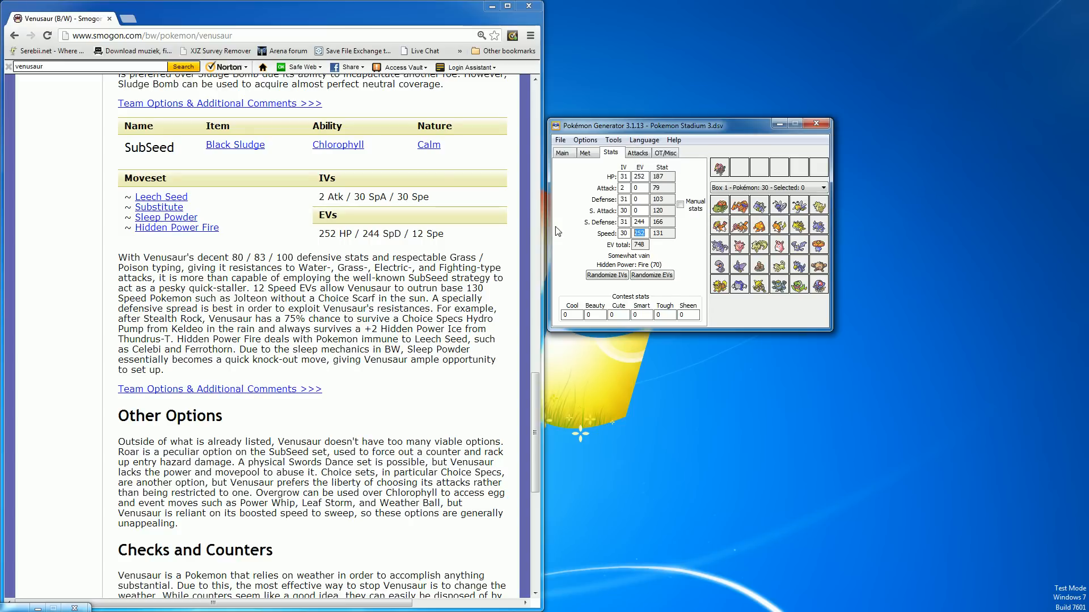
type("12")
mouse_move(636, 243)
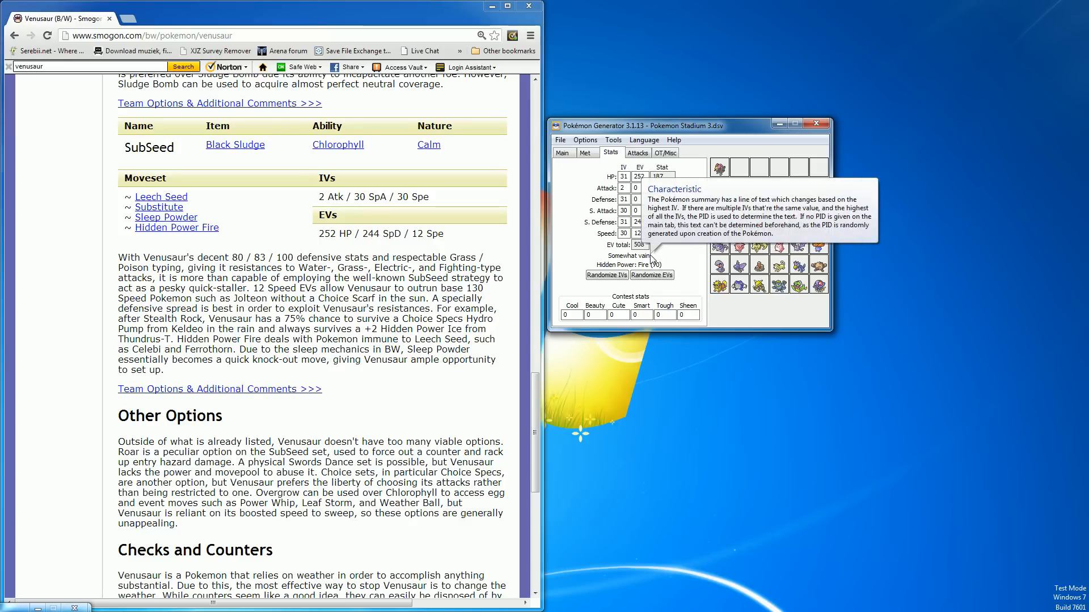
mouse_move(667, 258)
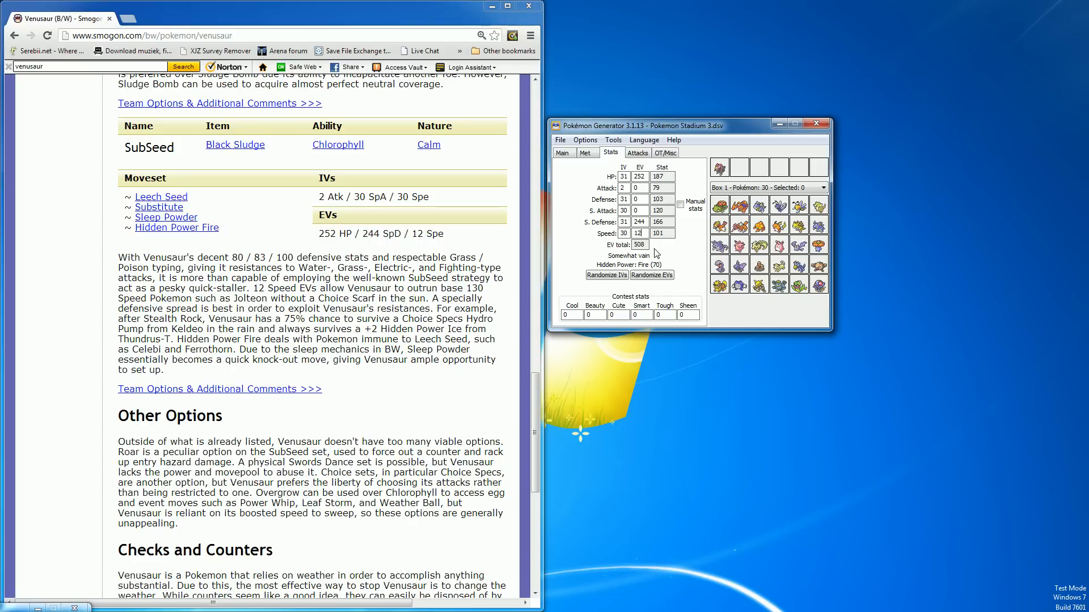
Set Venusaur's first attack to Leech Seed and replace Sunny Day with Substitute
left_click(635, 152)
left_click(597, 223)
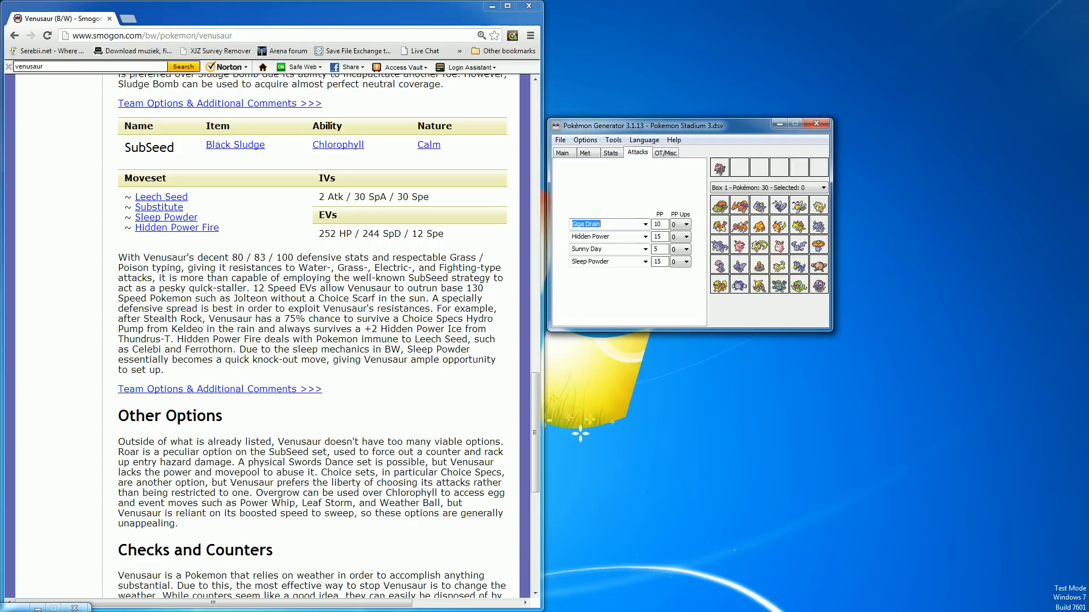
type("Leech Seed")
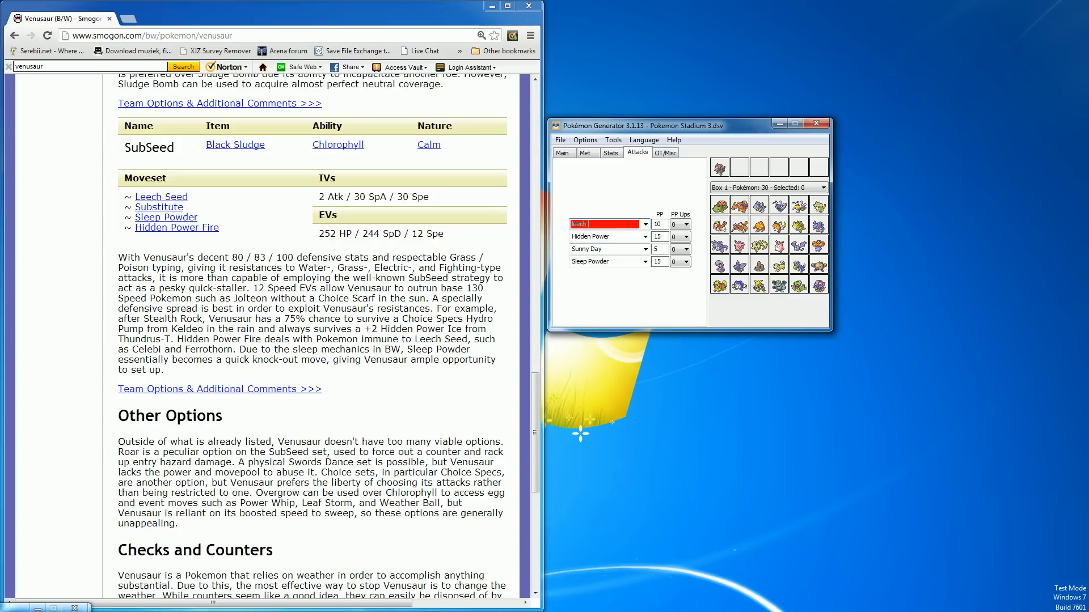
key("Tab")
key("Tab")
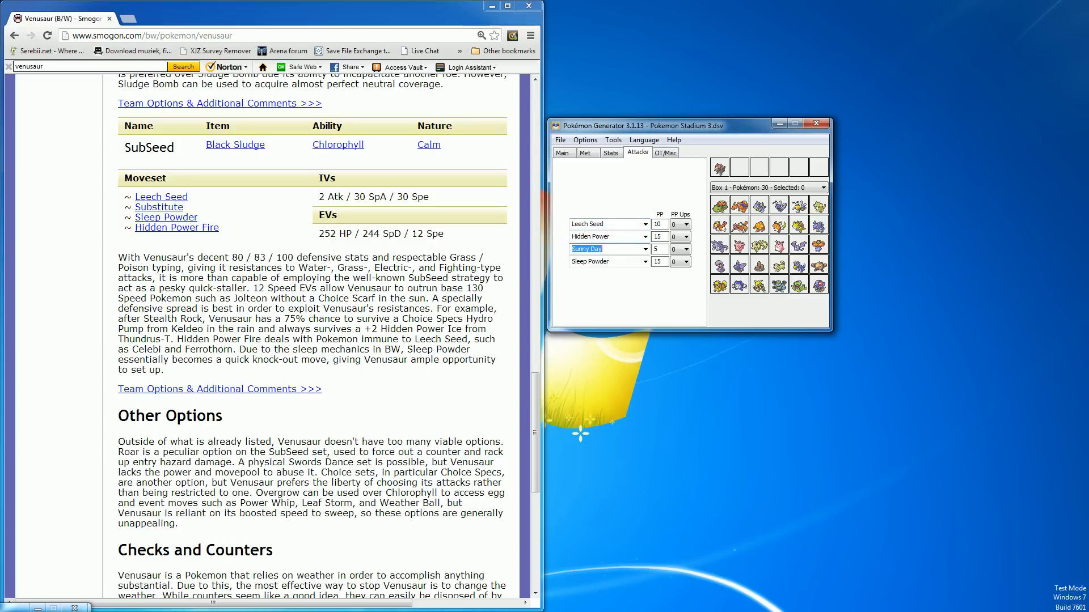
type("substitute")
Write the edited Venusaur into the first slot of Box 1
right_click(716, 208)
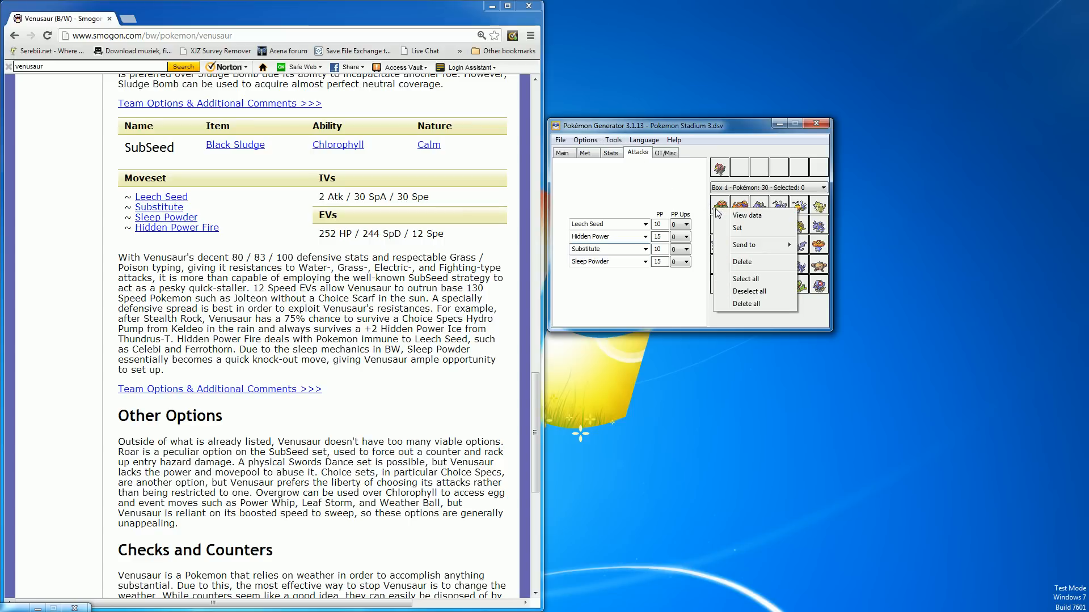
left_click(730, 227)
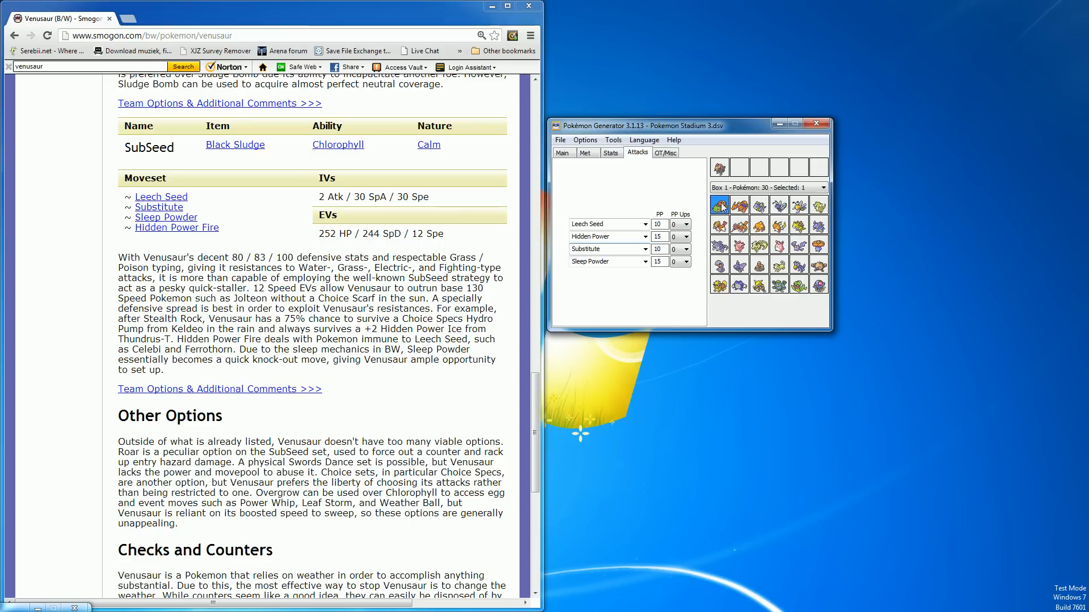
left_click(560, 140)
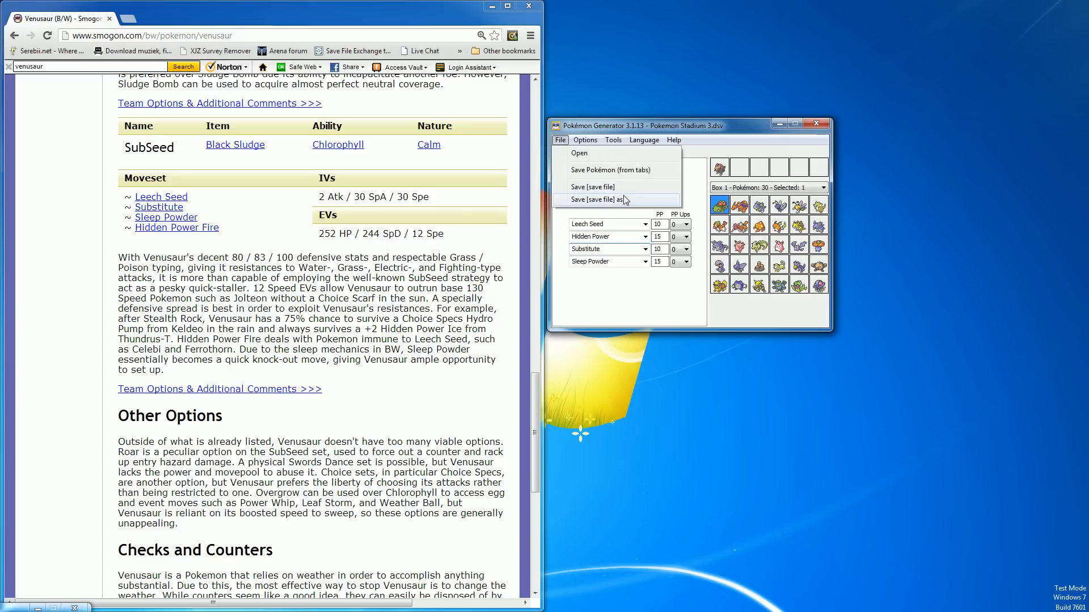
left_click(707, 201)
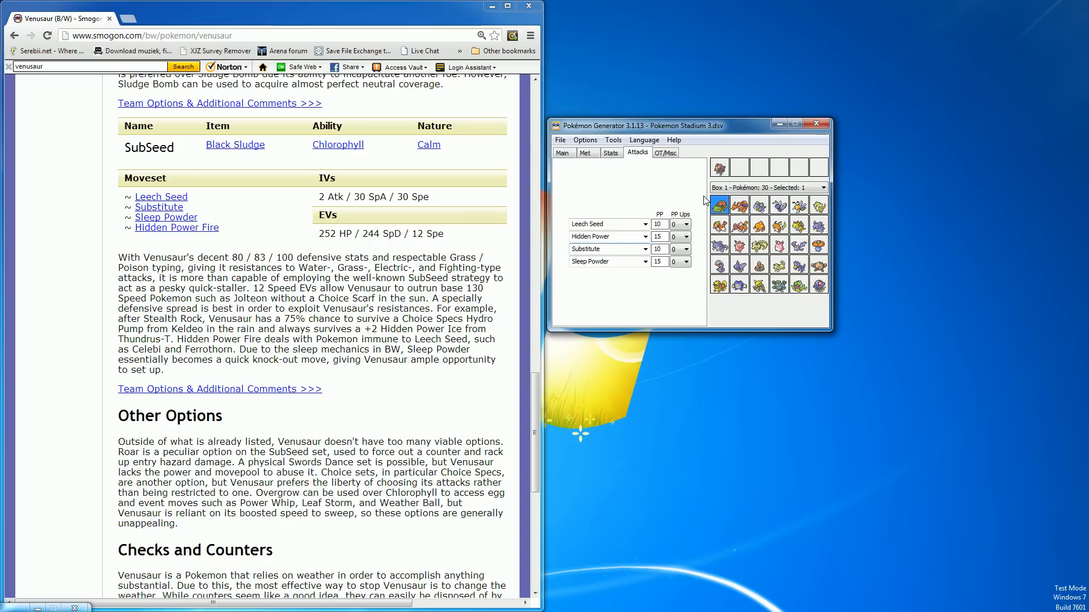
Load the data of Charizard from the second slot of Box 1 and try to set its nature to Calm
right_click(740, 207)
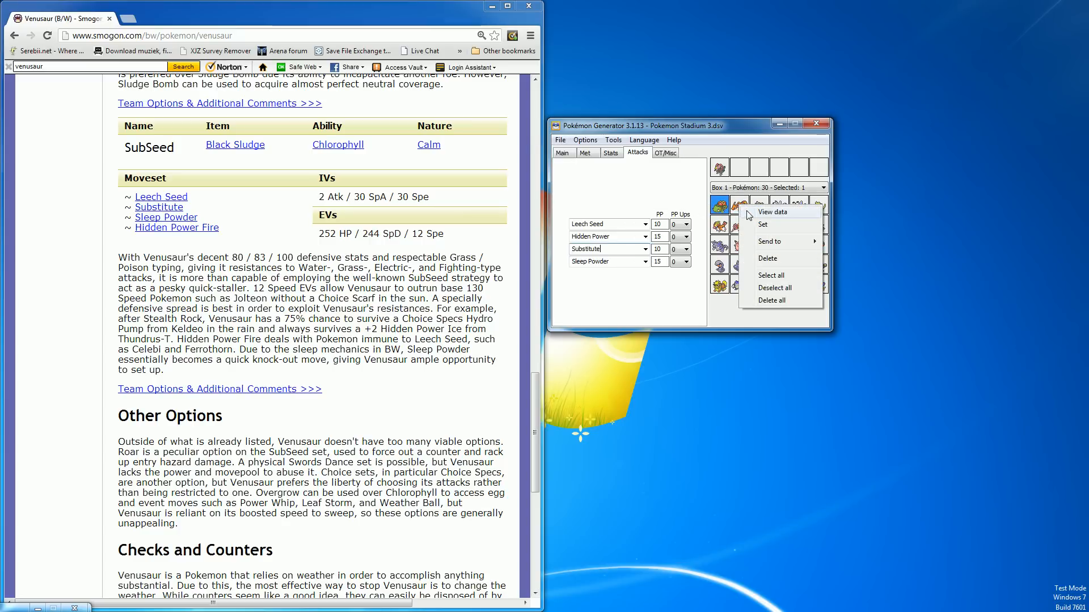
left_click(748, 213)
left_click(561, 153)
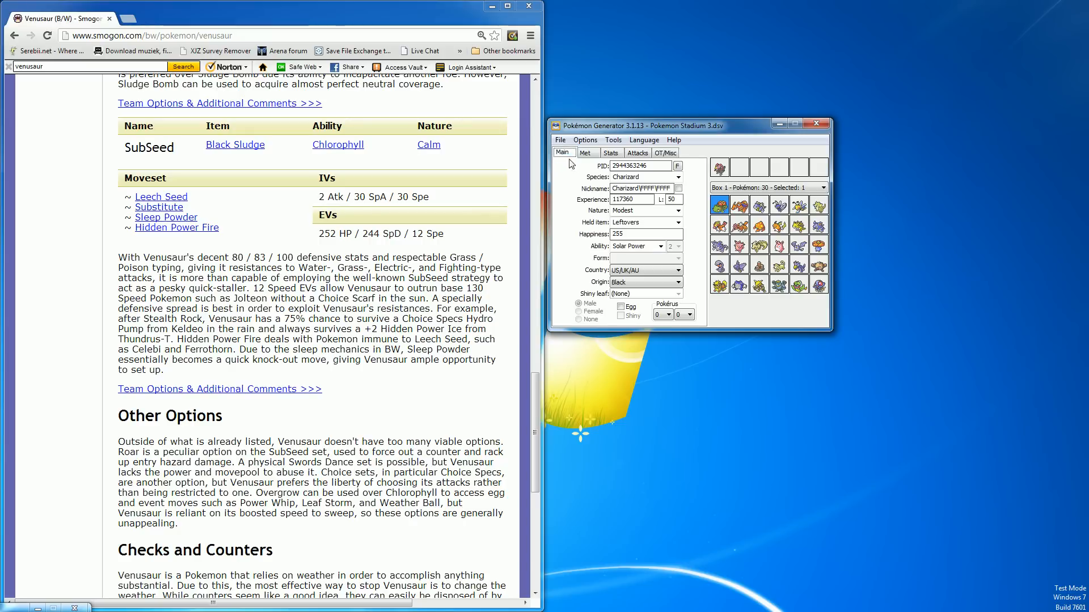
double_click(624, 210)
type("Calm")
View Blastoise's data, reload Charizard's, and write Charizard over Blastoise in the third slot of Box 1
right_click(756, 204)
left_click(760, 211)
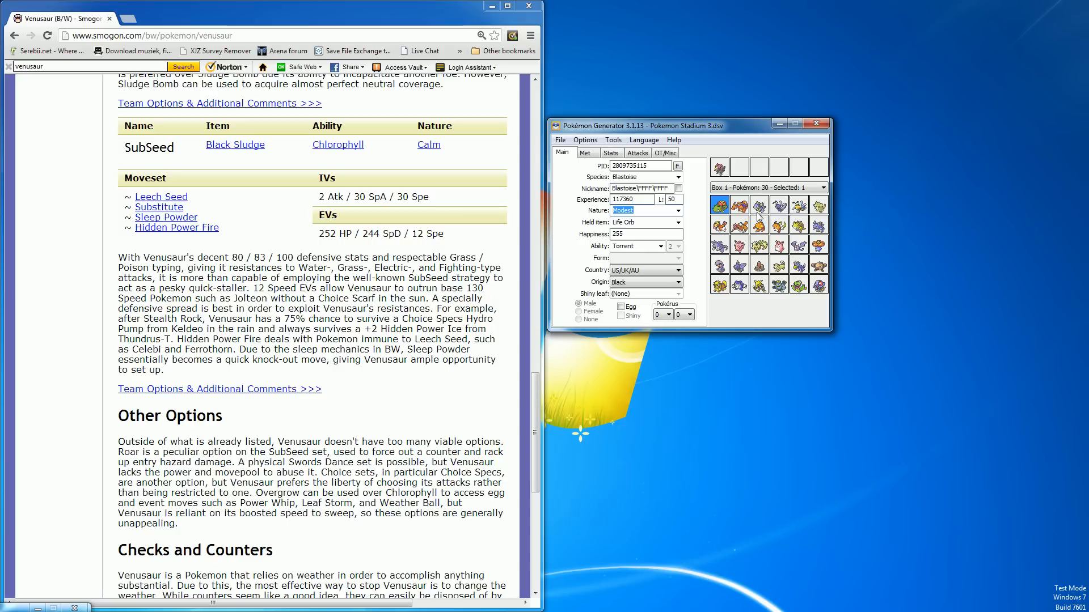
right_click(742, 207)
left_click(751, 216)
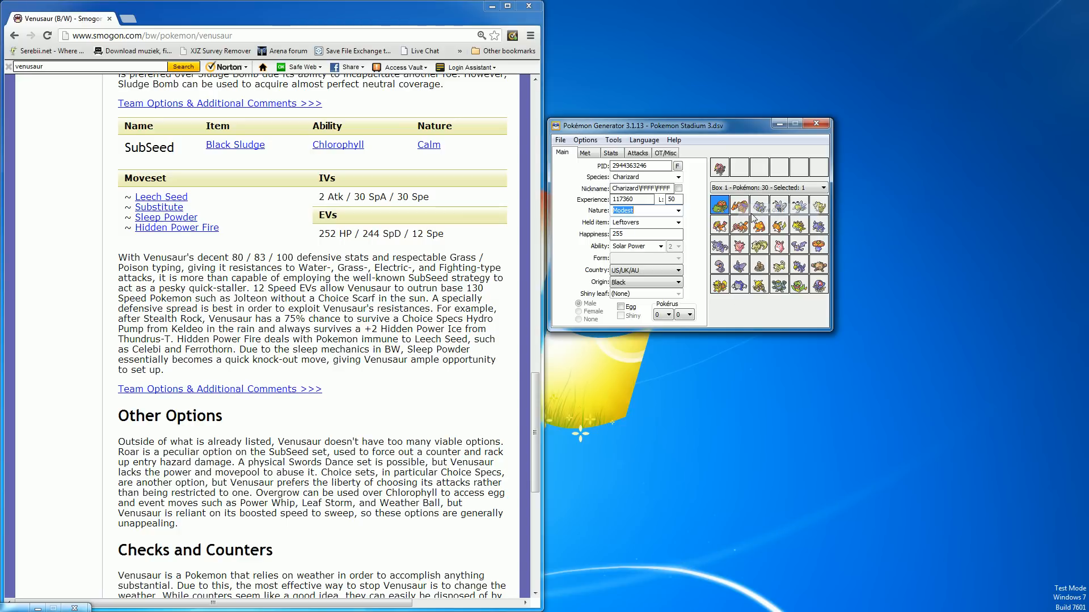
mouse_move(638, 223)
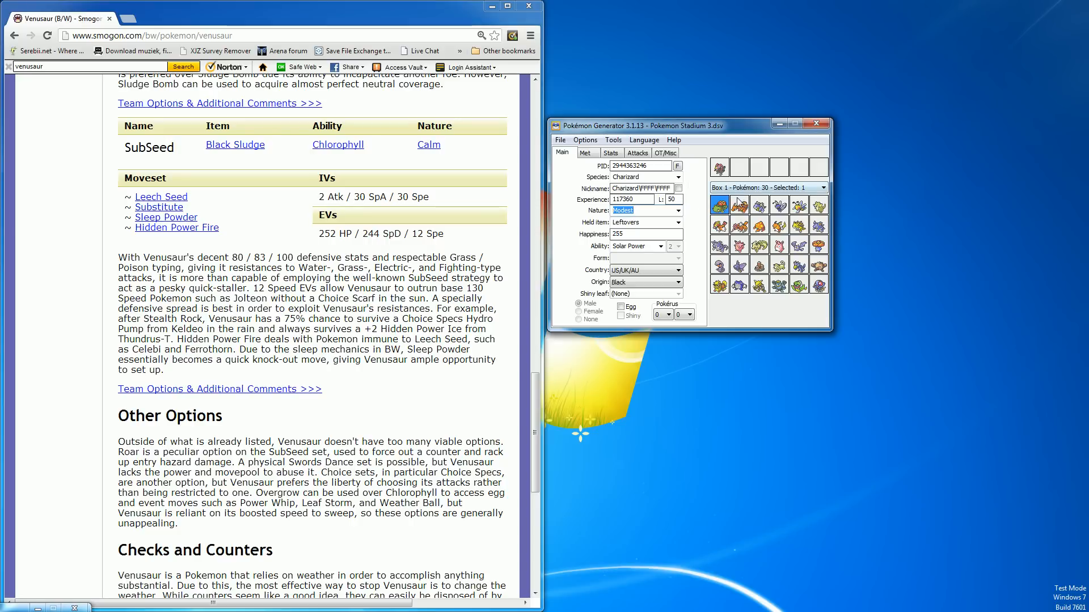
right_click(767, 210)
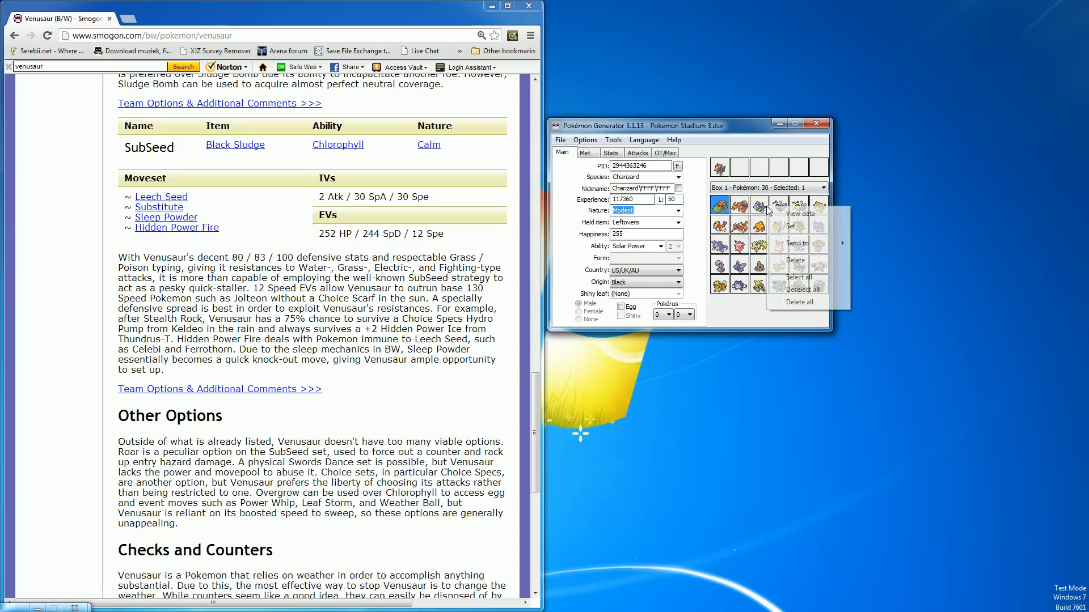
left_click(789, 227)
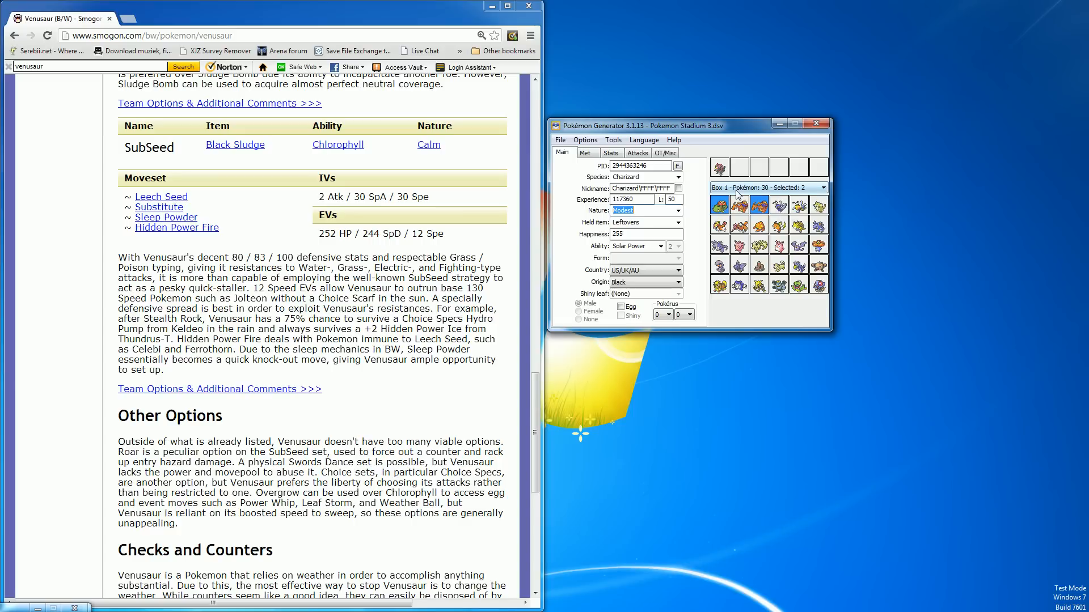
Open Pokemon Stadium 3.dsv in a second Pokémon Generator window and copy its Blastoise into the third slot of the first window's Box 1
left_click(677, 210)
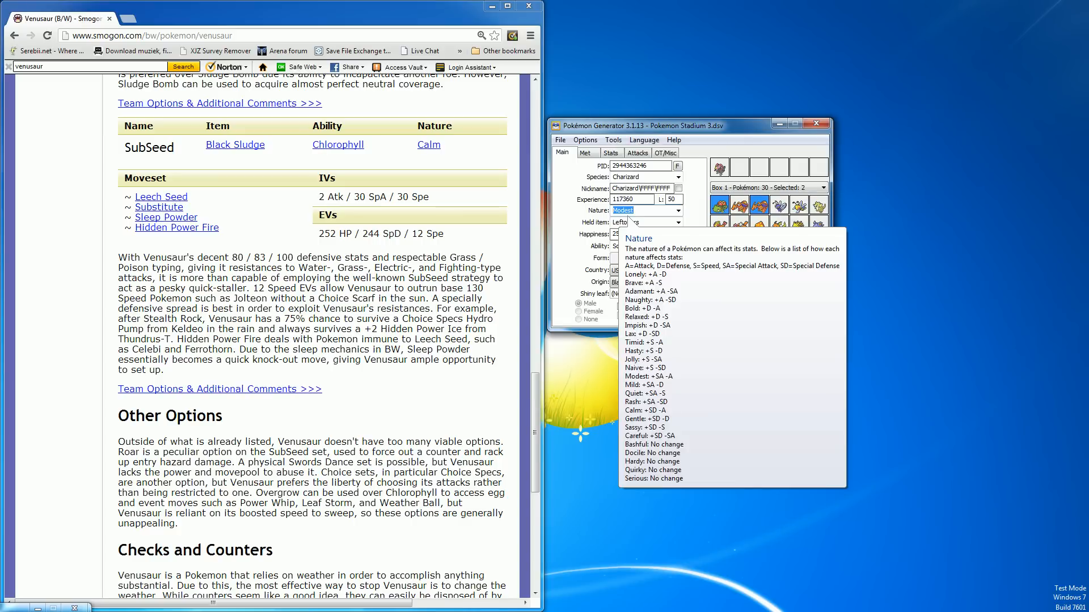
left_click(677, 210)
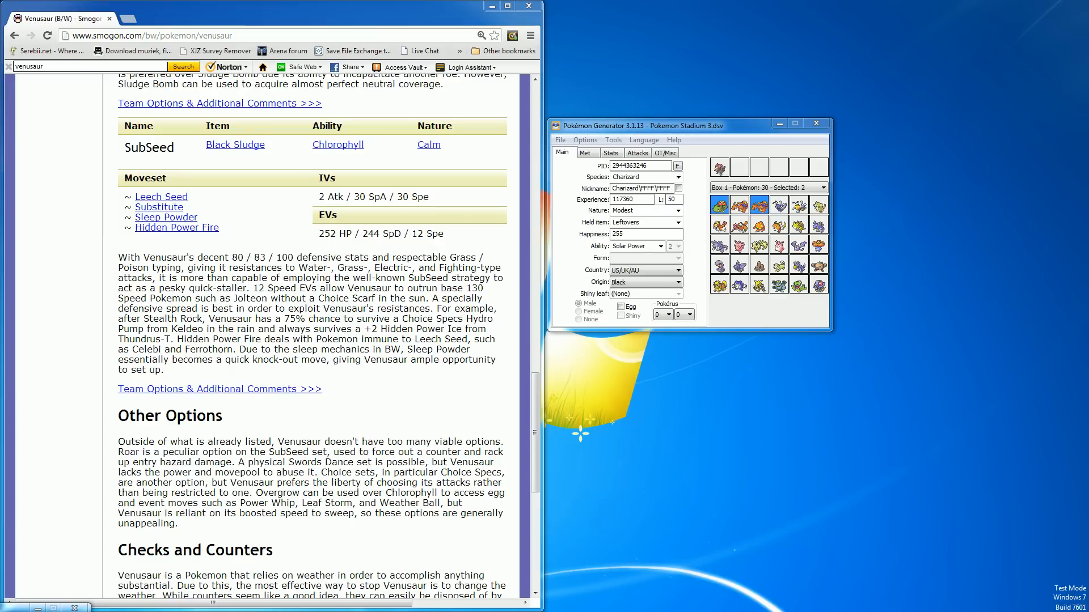
left_click_drag(600, 209, 748, 352)
left_click(564, 366)
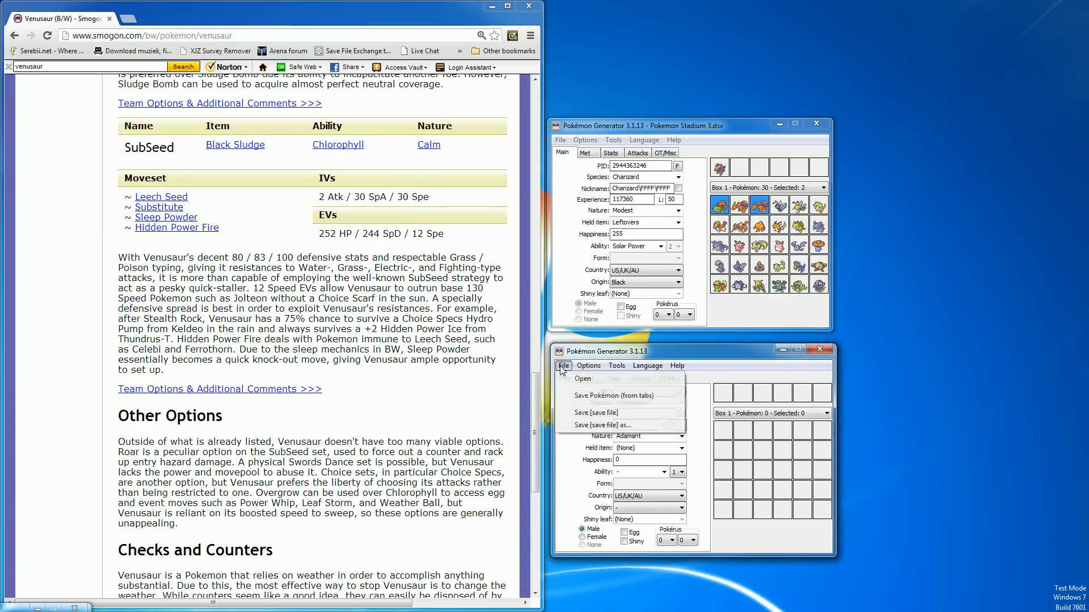
left_click(578, 379)
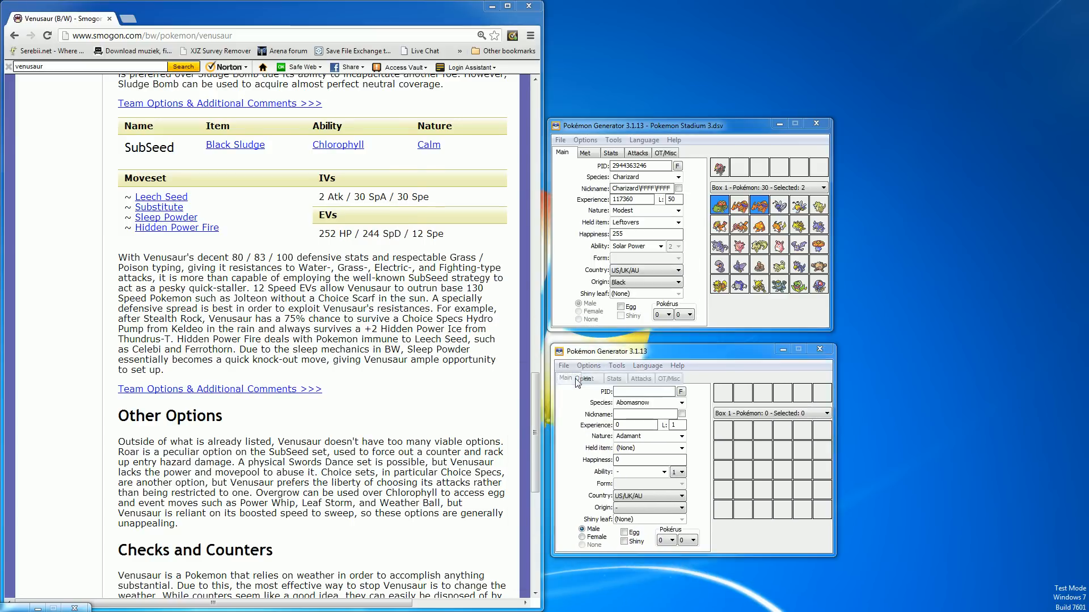
double_click(682, 414)
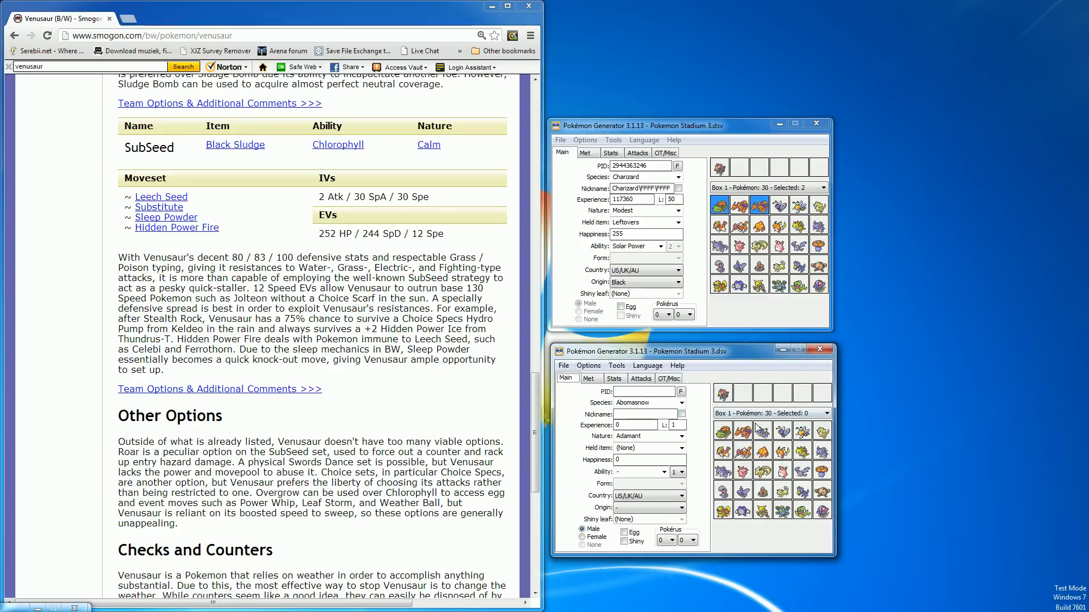
mouse_move(758, 432)
left_mouse_down()
mouse_move(749, 229)
mouse_move(788, 413)
mouse_move(762, 431)
left_mouse_up()
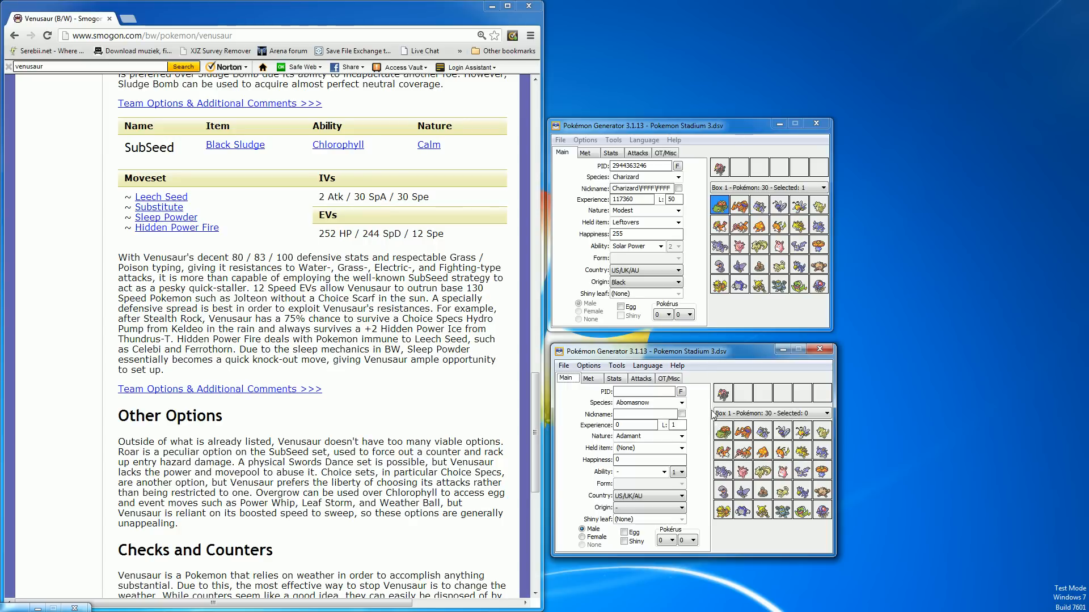
Load the data of Venusaur from the first slot of Box 1 in the first window to check it
right_click(720, 209)
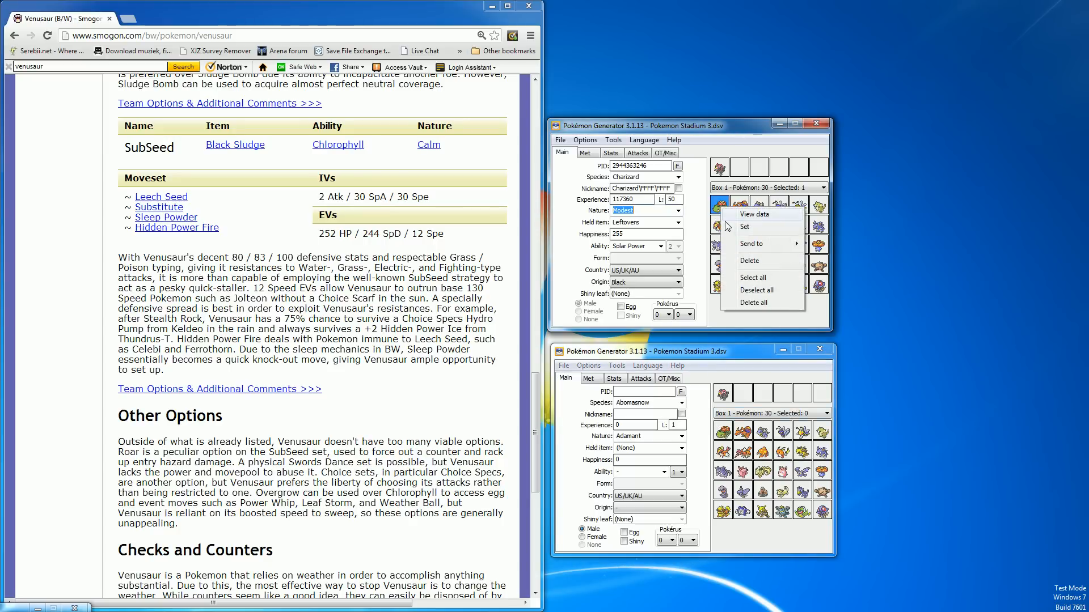
left_click(740, 214)
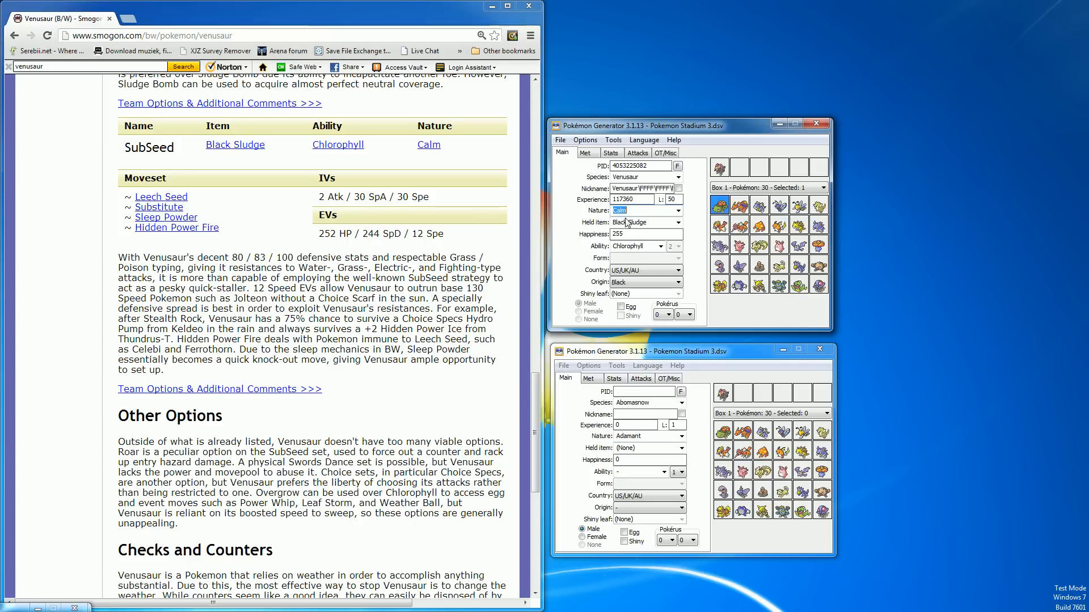
Look up Venusaur's abilities on its Smogon page and set its ability to Overgrow in the first Pokémon Generator window
mouse_move(641, 245)
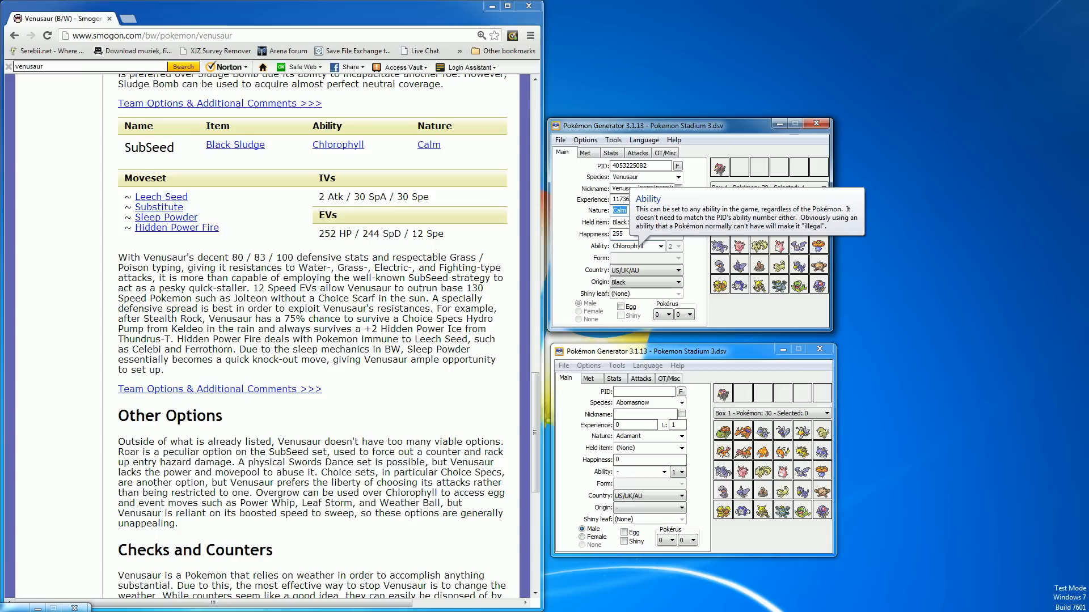
left_click(388, 513)
scroll(388, 514, "up", 20)
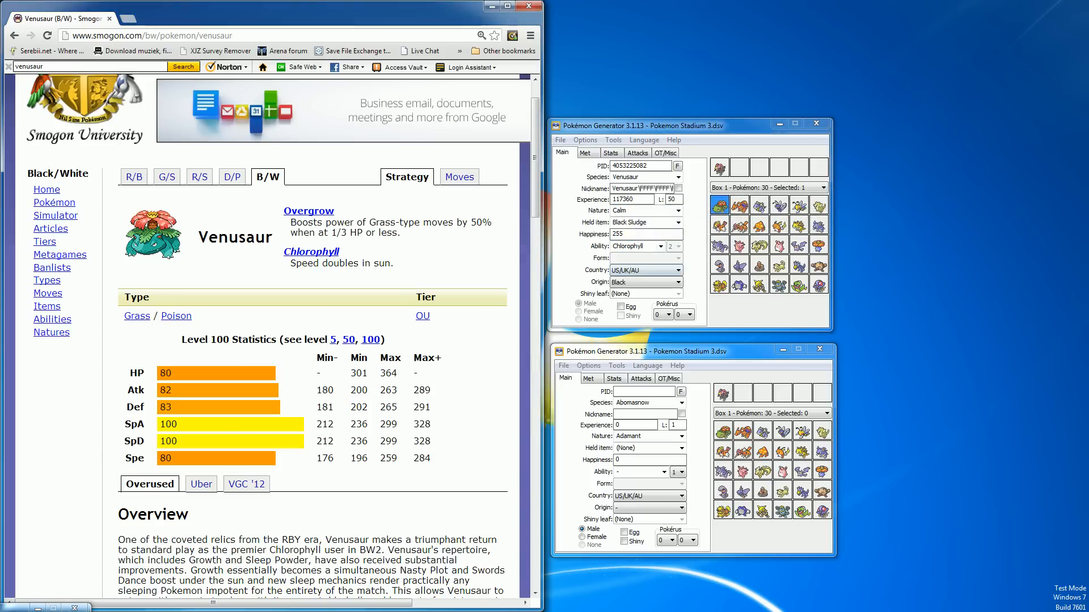
left_click(646, 262)
type("0")
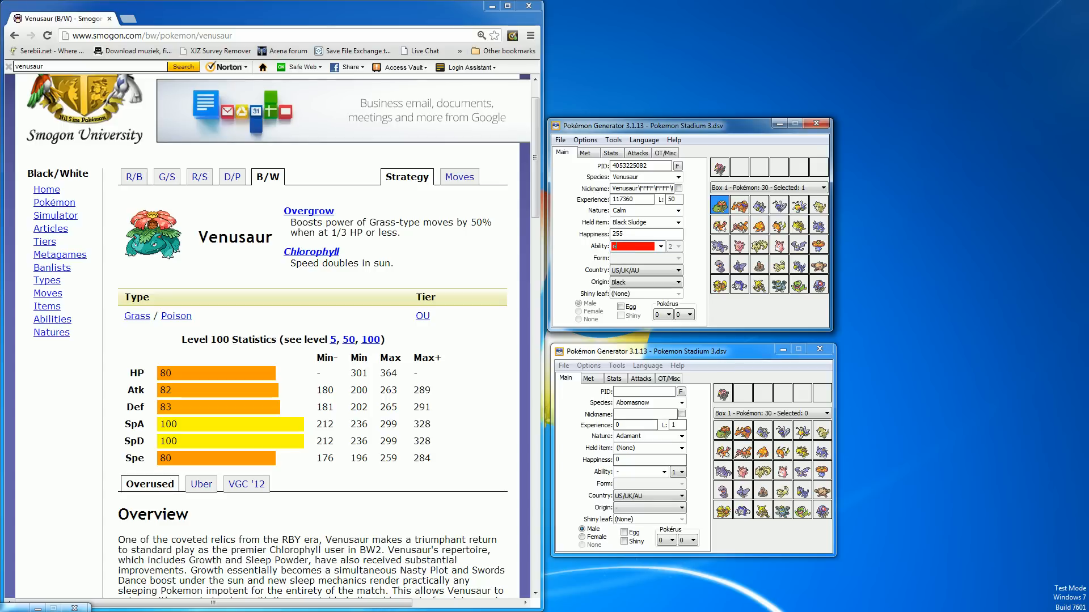
type("vergrow")
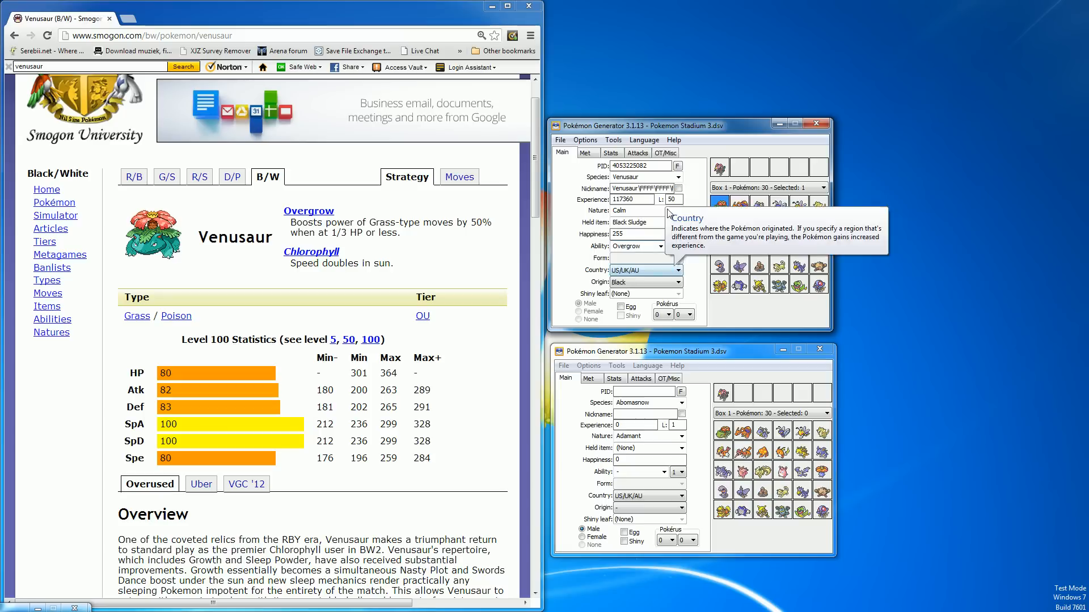
Clear Venusaur's PID so that a random one matching the chosen criteria is generated
left_click(650, 166)
double_click(648, 166)
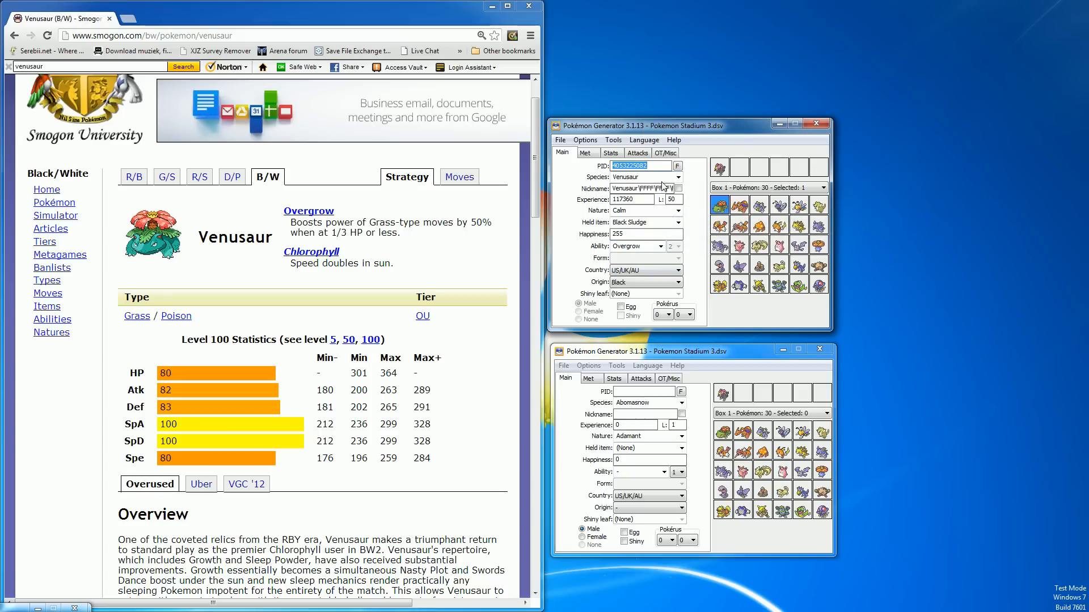
key("BackSpace")
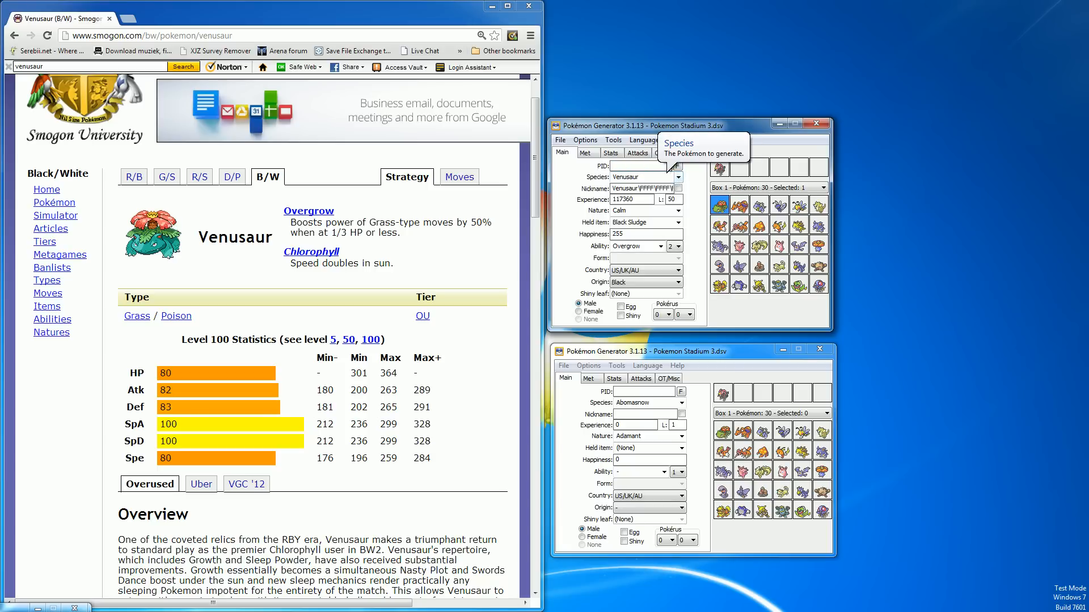
left_click(560, 140)
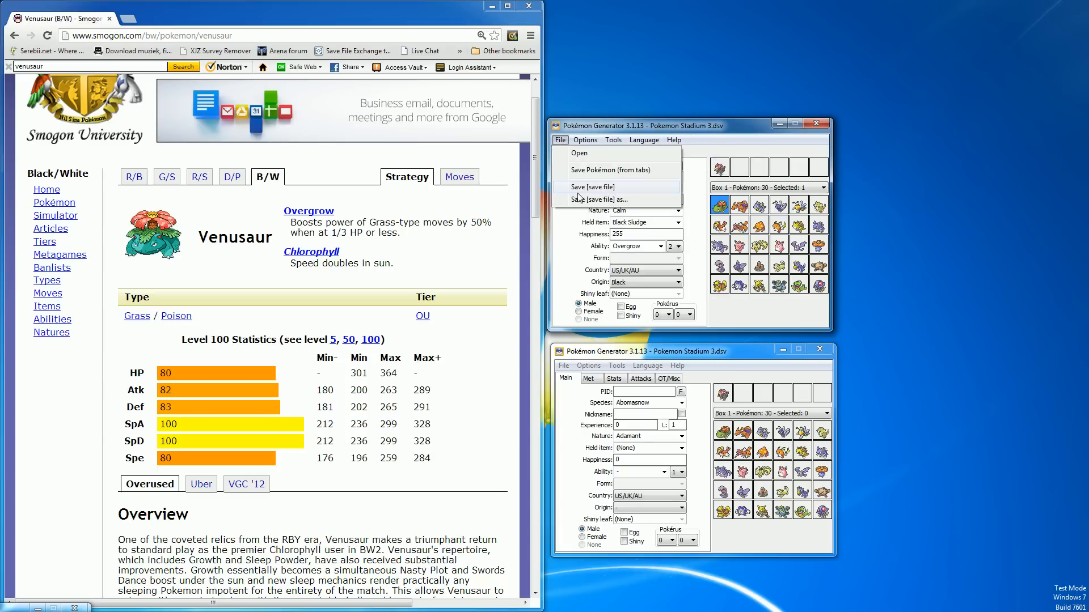
left_click(696, 194)
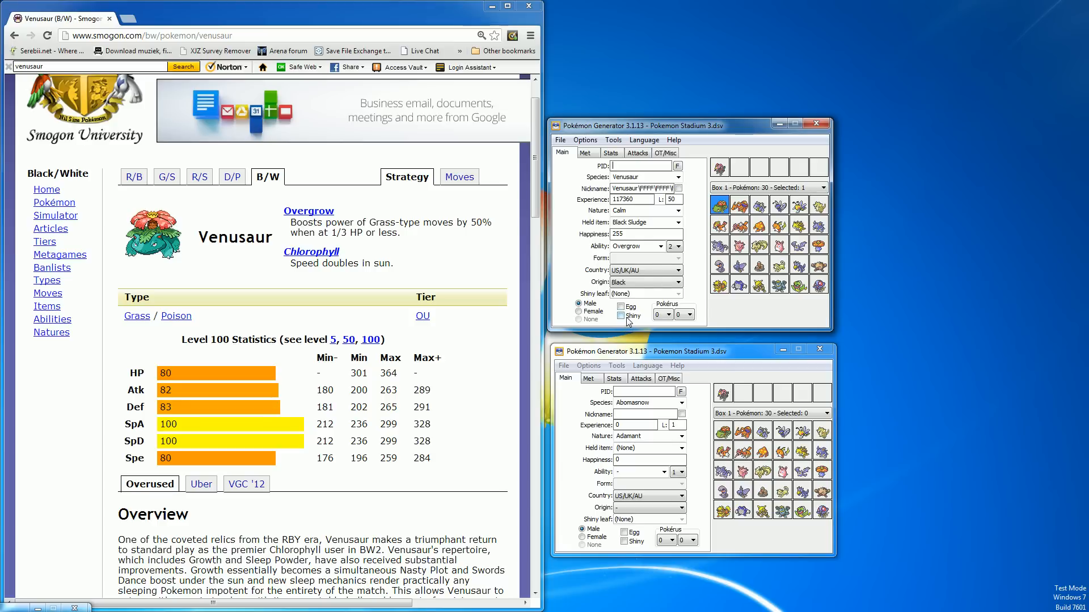
Try the Shiny option on Venusaur with the PID left empty, and turn the option off again
mouse_move(626, 321)
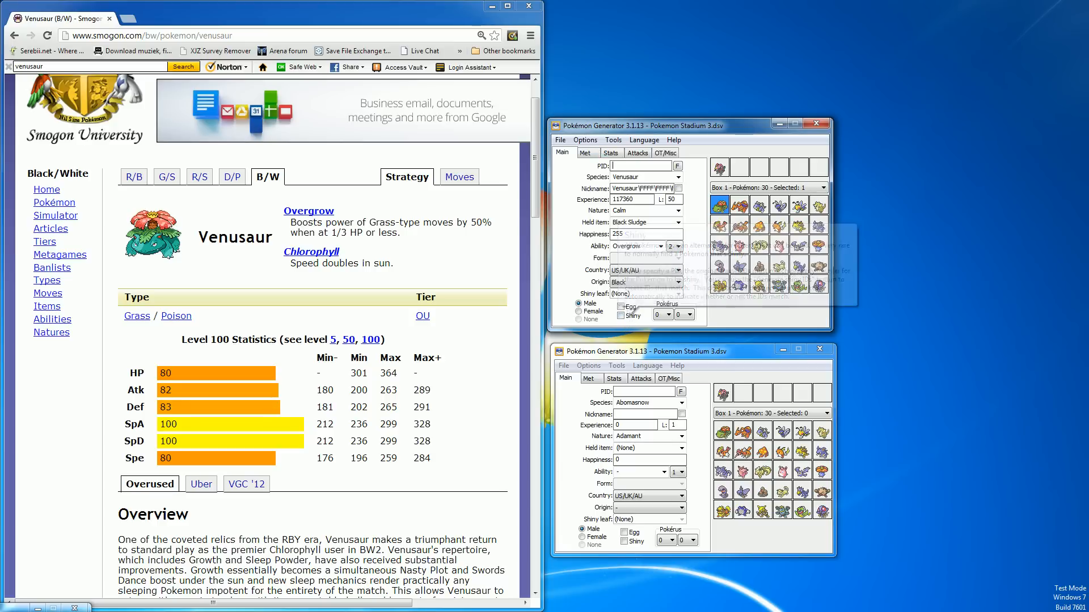
mouse_move(623, 164)
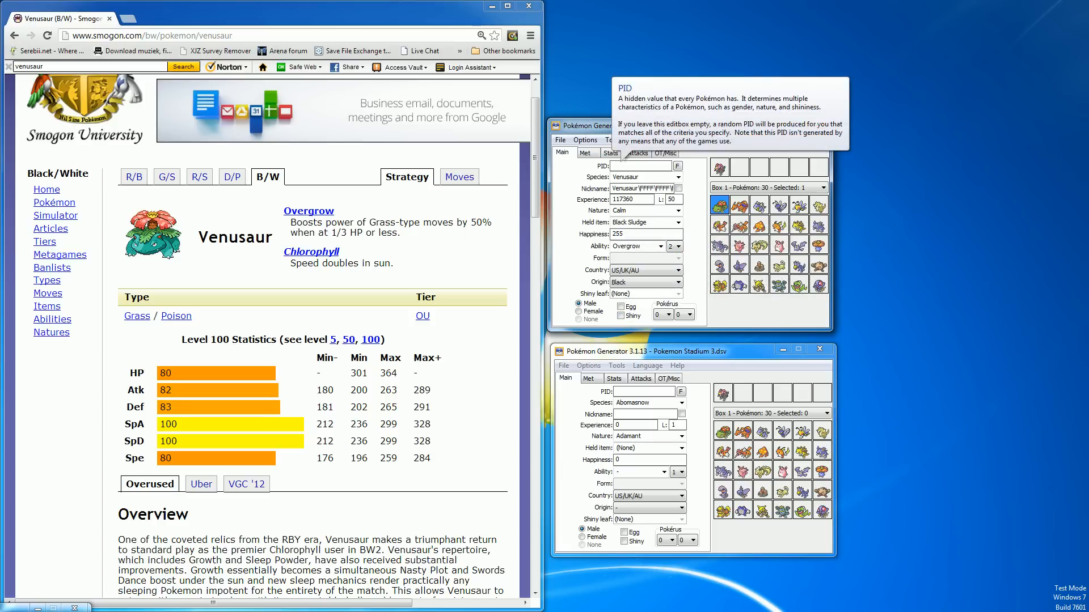
left_click(623, 316)
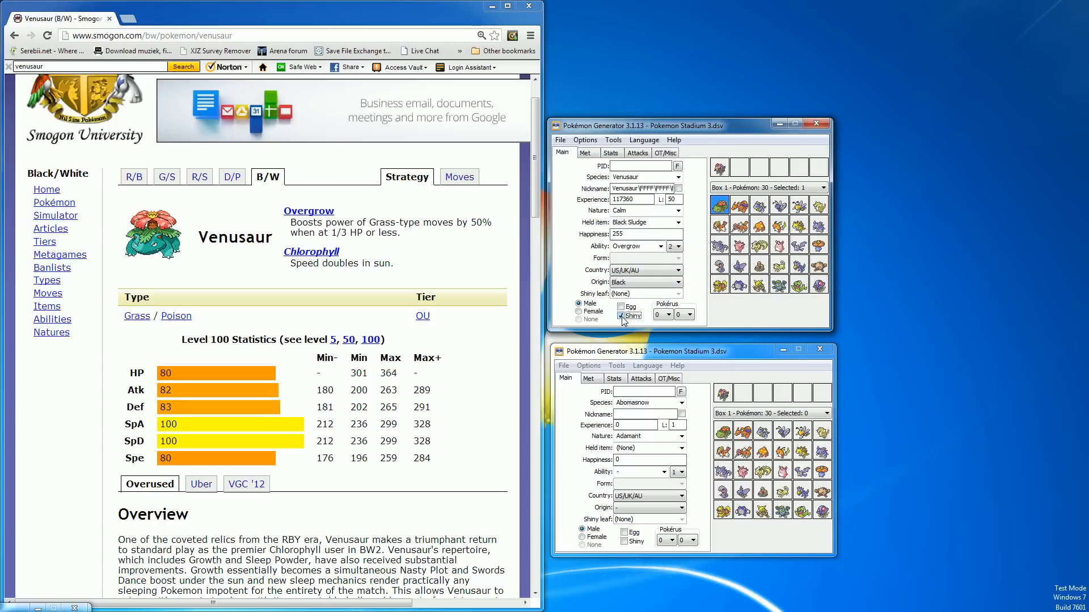
right_click(723, 208)
left_click(742, 222)
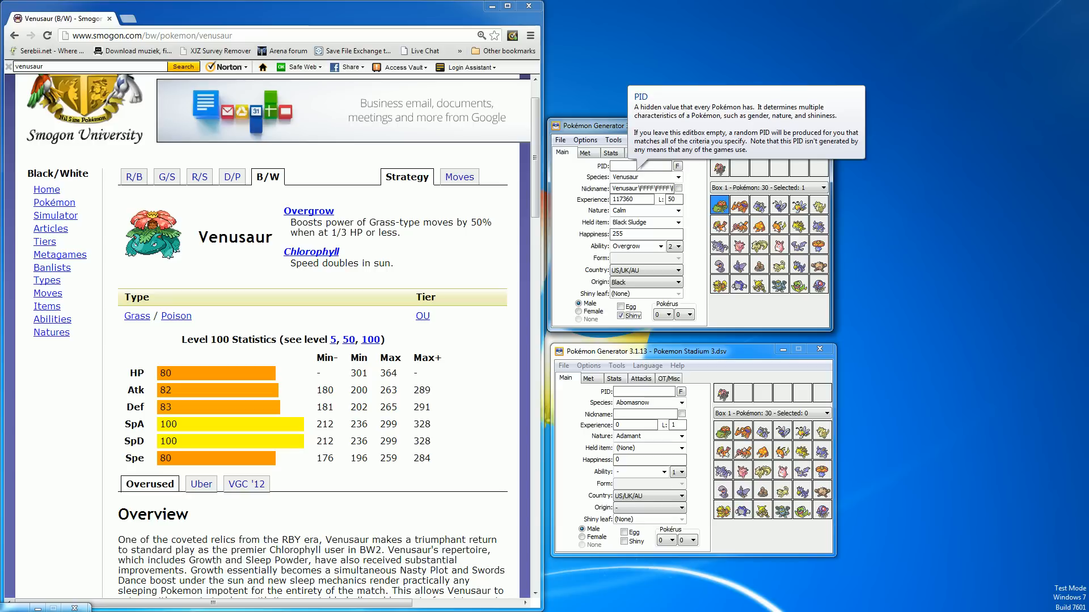
left_click(620, 316)
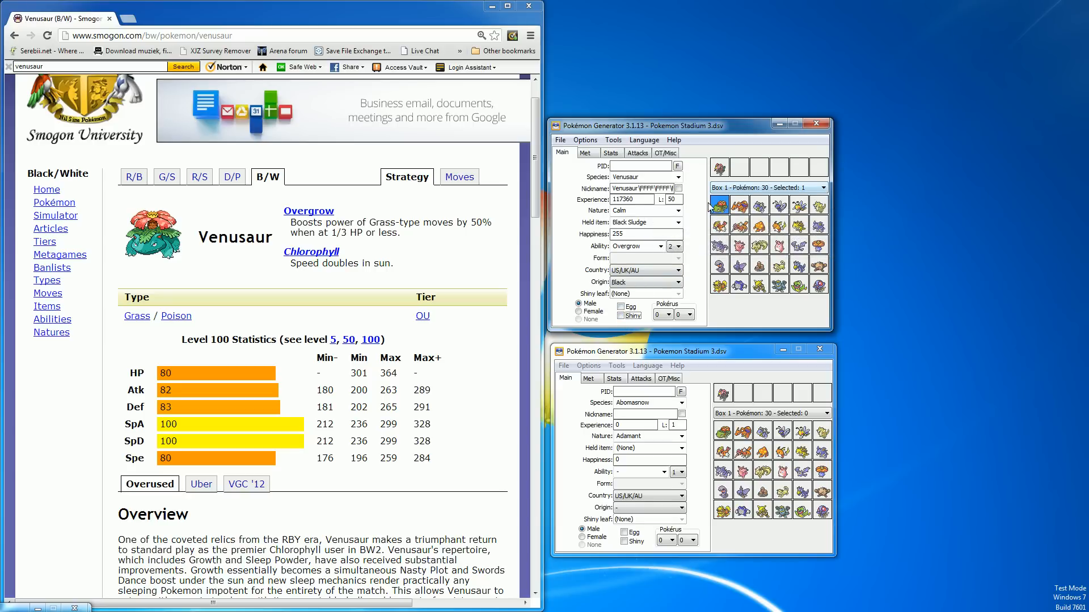